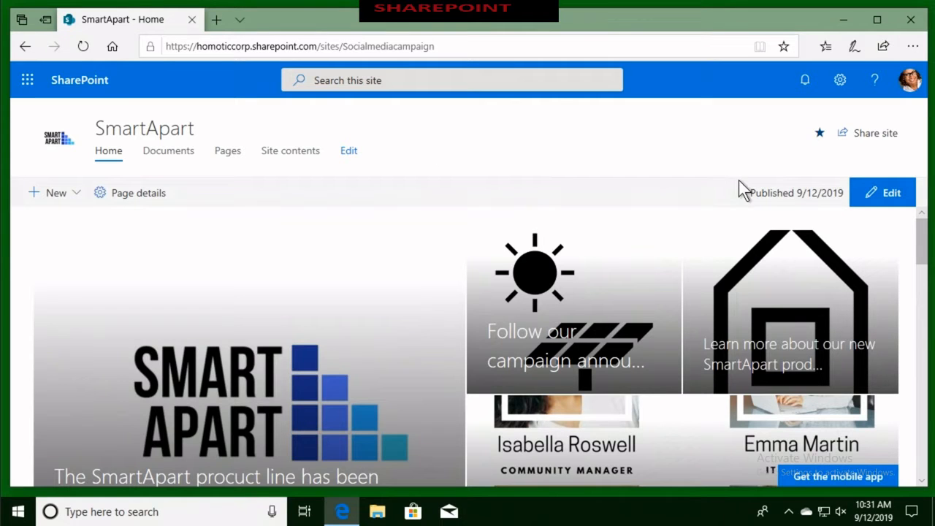
# Put the SmartApart home page into edit mode and open the Hero web part's layout settings.
pyautogui.click(887, 195)
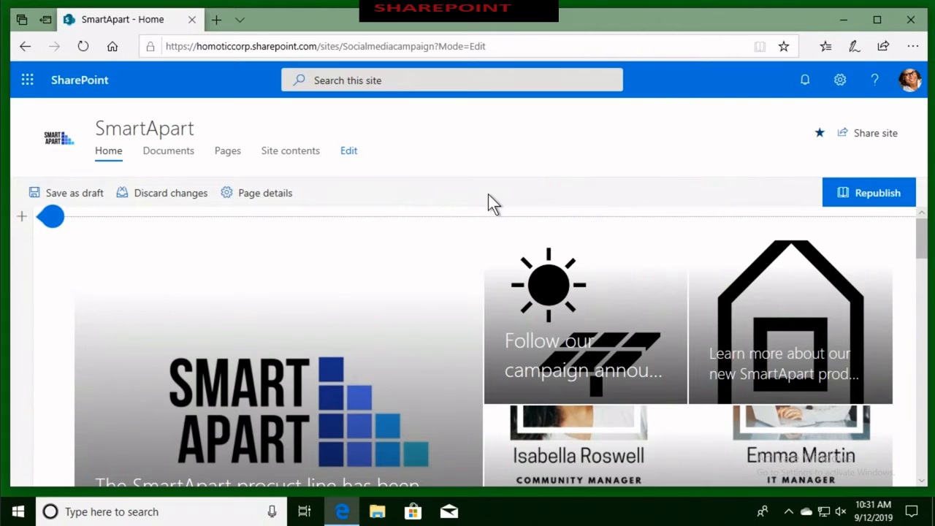
pyautogui.scroll(-1, 311, 261)
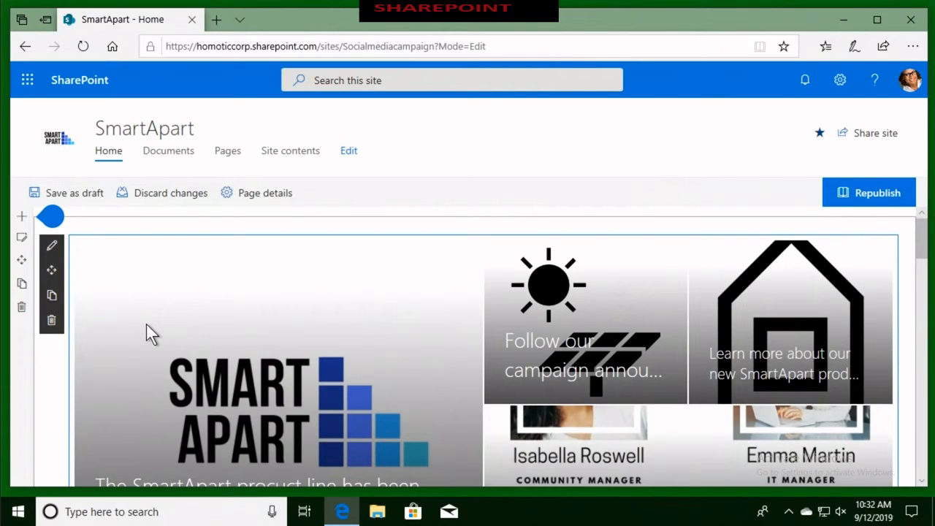
pyautogui.click(52, 247)
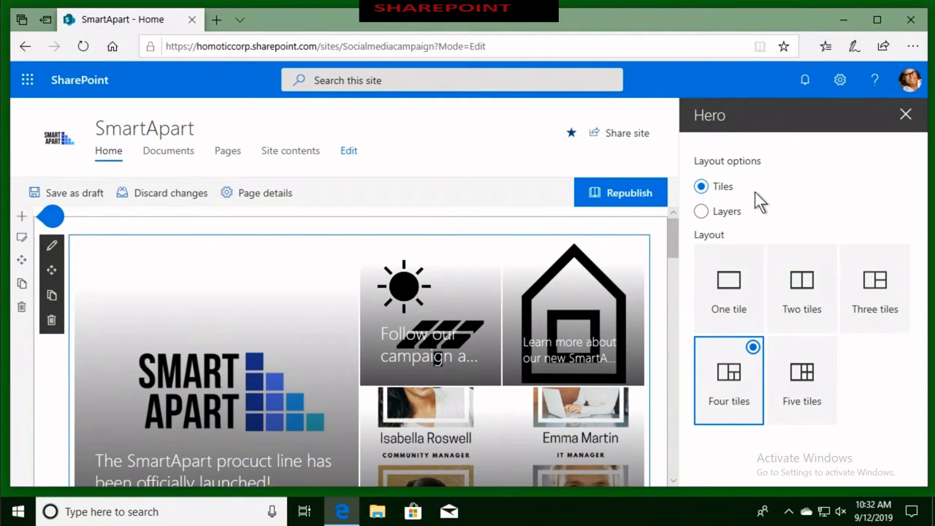
# Switch the Hero web part's layout option to Layers and look over the layered arrangement on the page.
pyautogui.click(701, 212)
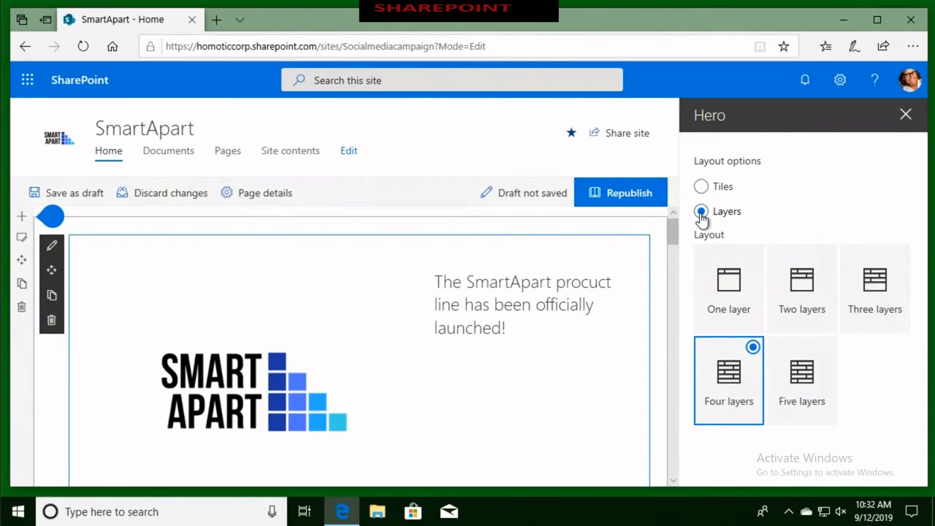
pyautogui.scroll(-1, 572, 304)
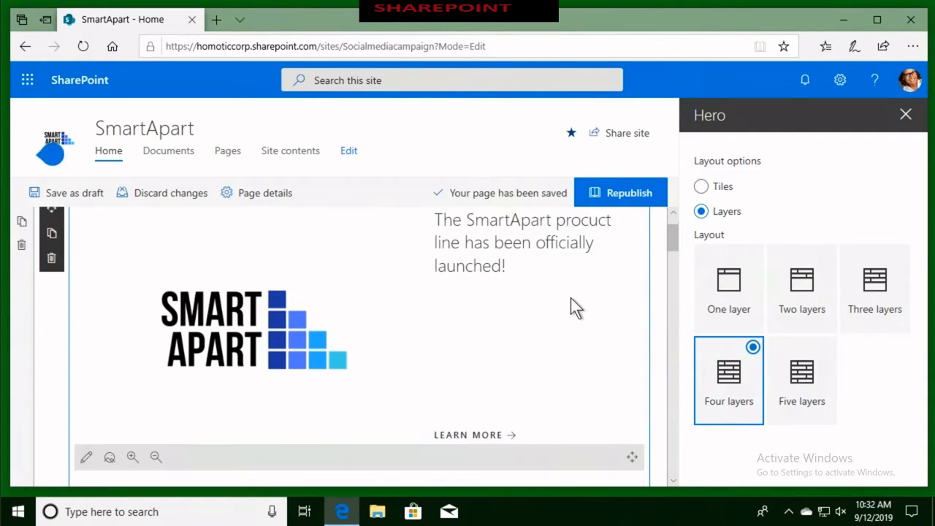
pyautogui.scroll(-5, 570, 298)
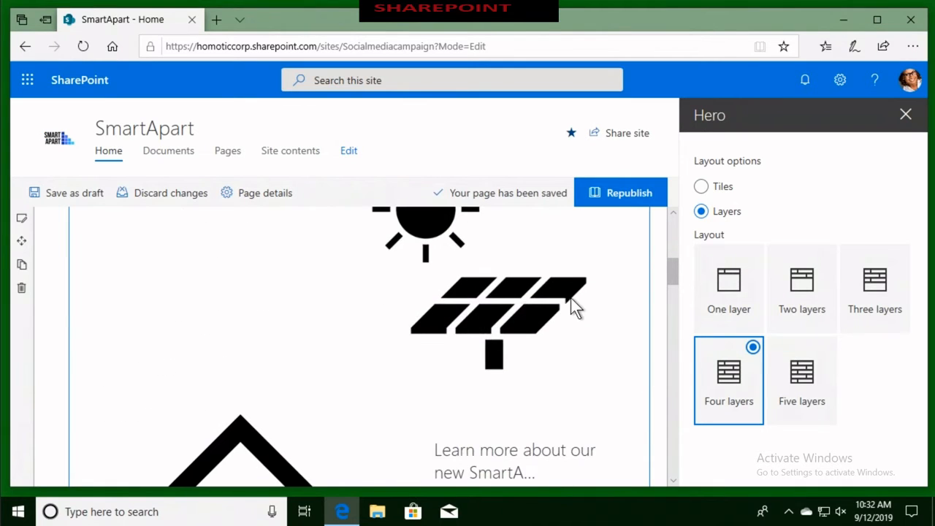
pyautogui.scroll(8, 570, 298)
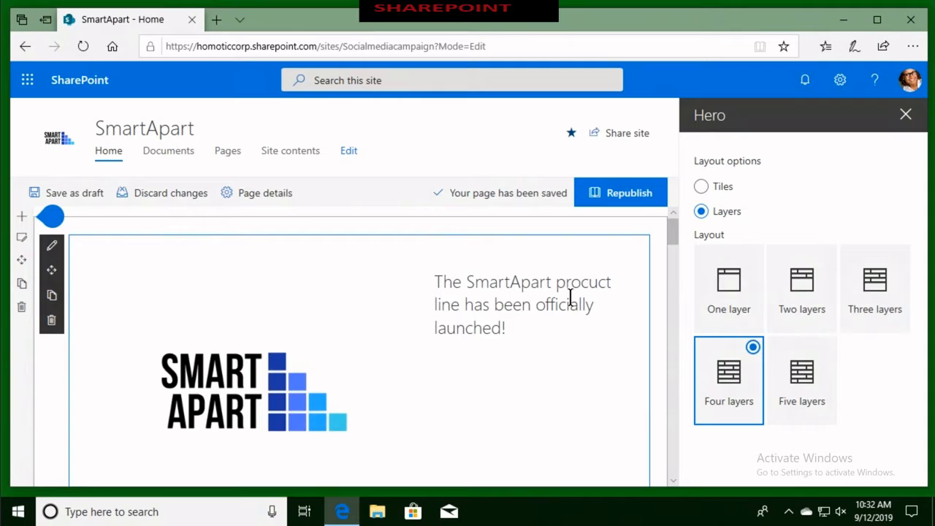
# Set the Hero web part's layout to Two layers and review both layers.
pyautogui.click(824, 261)
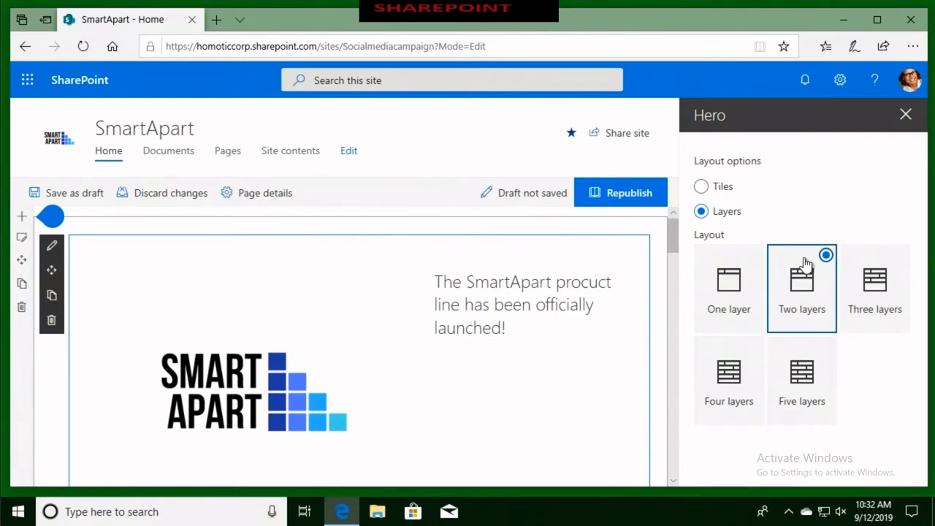
pyautogui.scroll(-2, 576, 285)
pyautogui.scroll(-5, 576, 284)
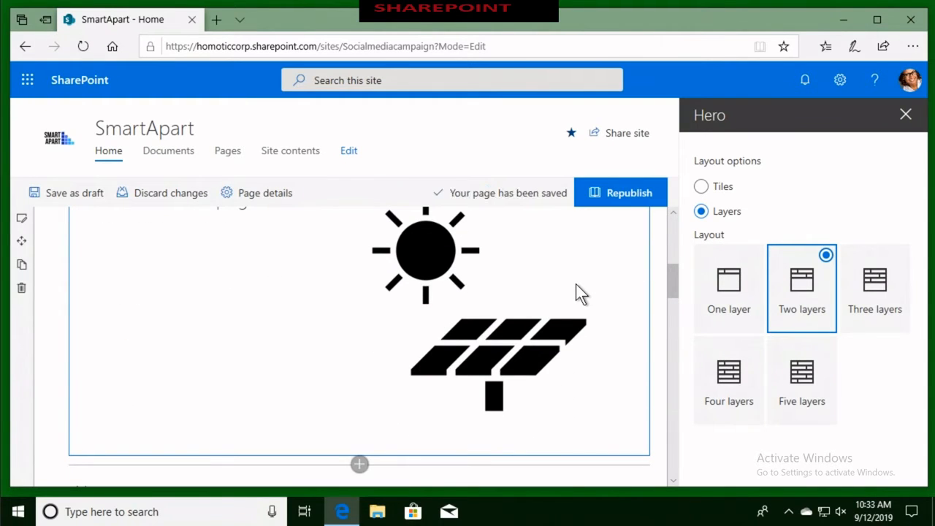
pyautogui.scroll(6, 576, 283)
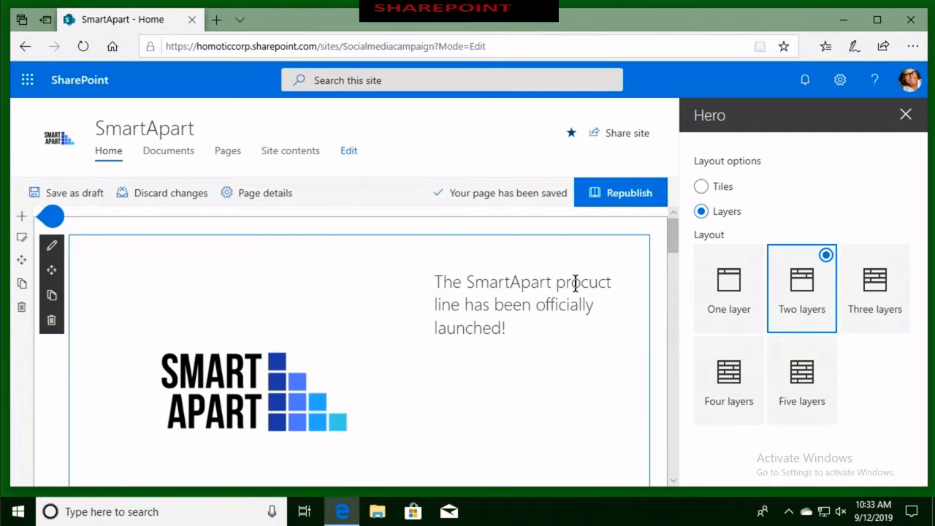
# Set the Hero web part to Tiles with the Three tiles layout, and save the page as a draft.
pyautogui.click(702, 188)
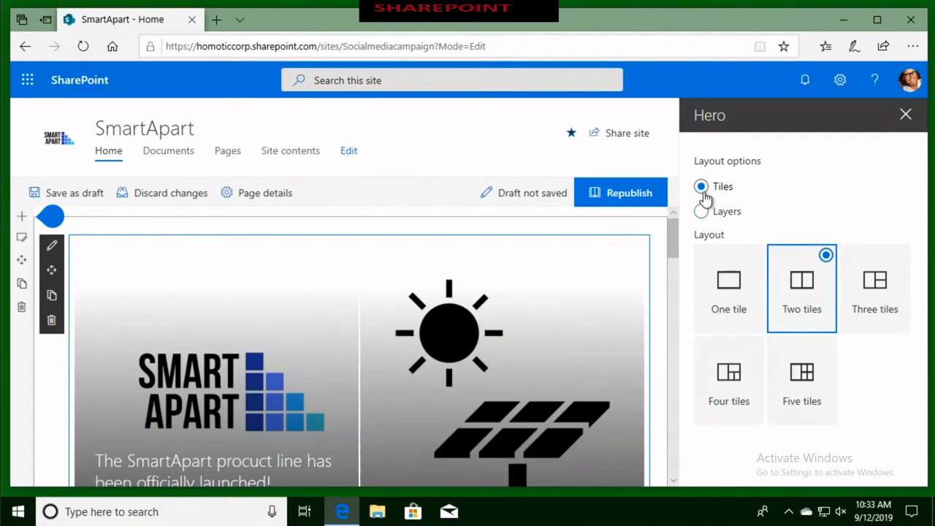
pyautogui.click(875, 287)
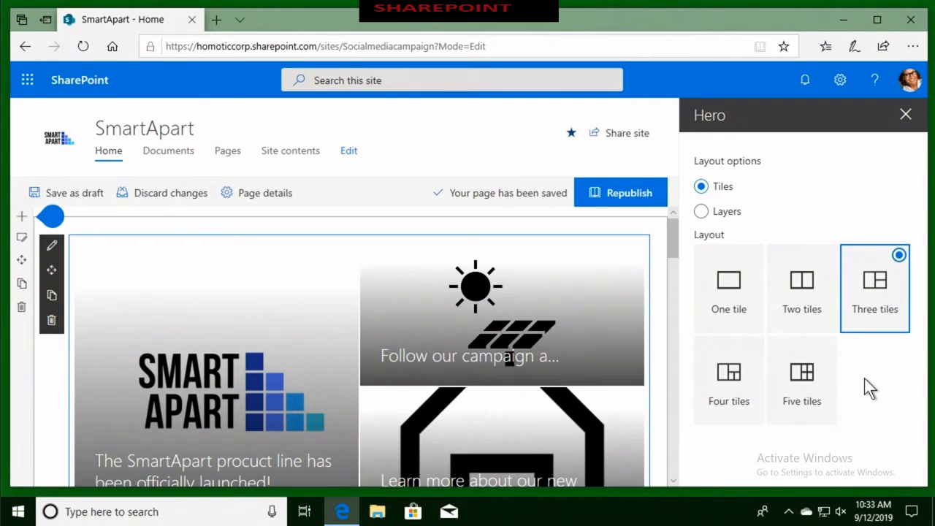
pyautogui.click(46, 194)
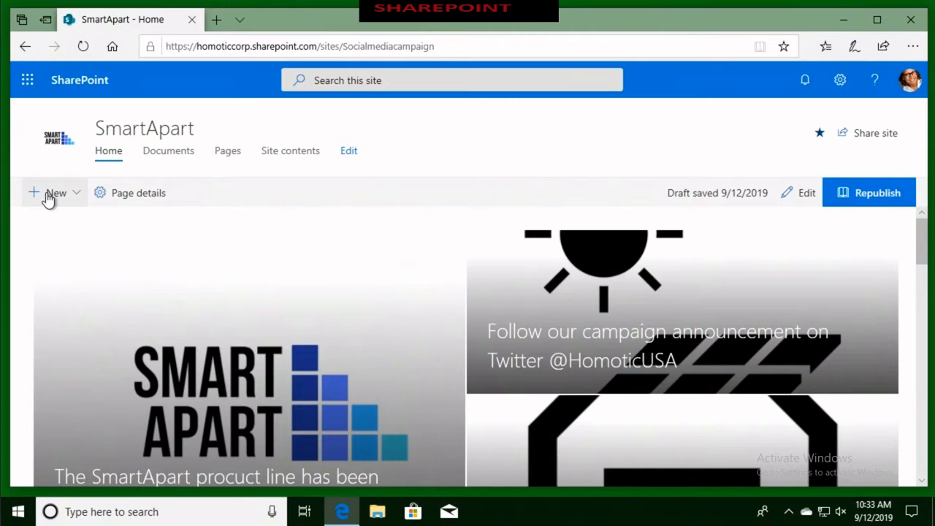
pyautogui.scroll(-1, 380, 276)
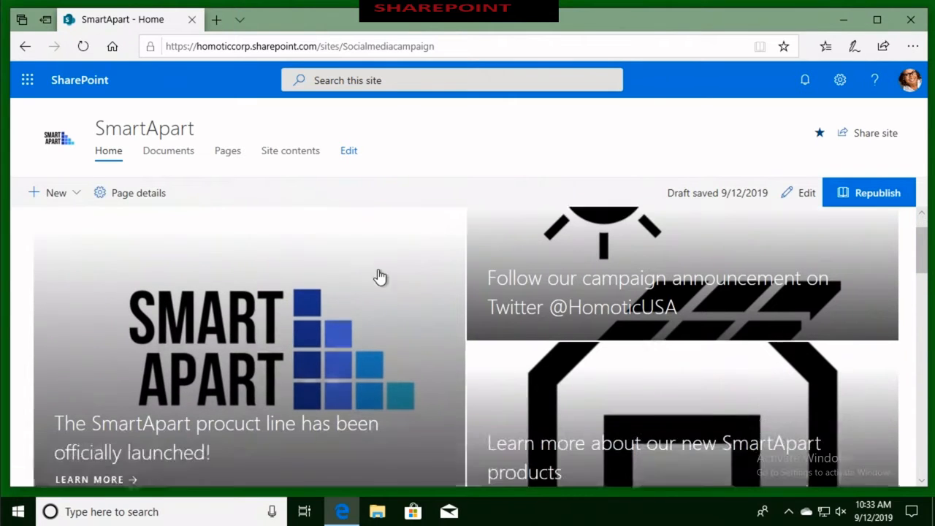
pyautogui.scroll(-1, 380, 276)
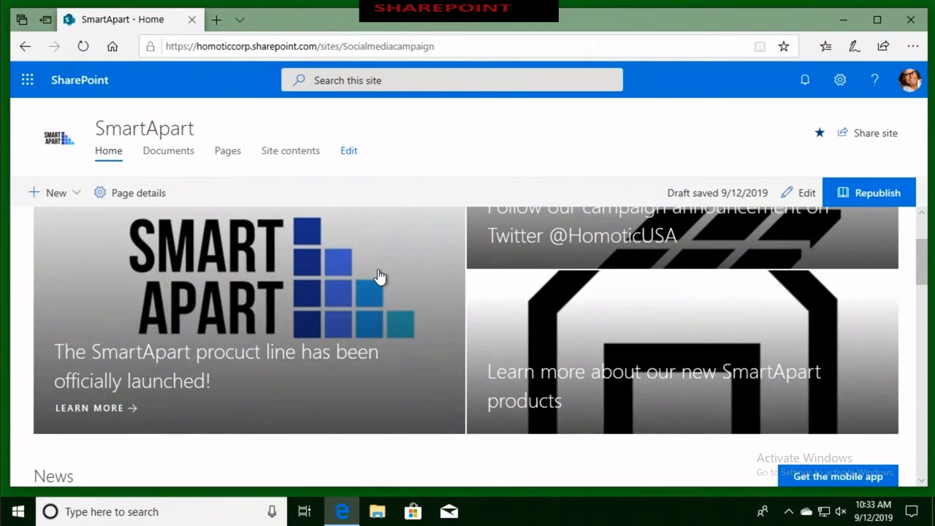
pyautogui.scroll(2, 380, 276)
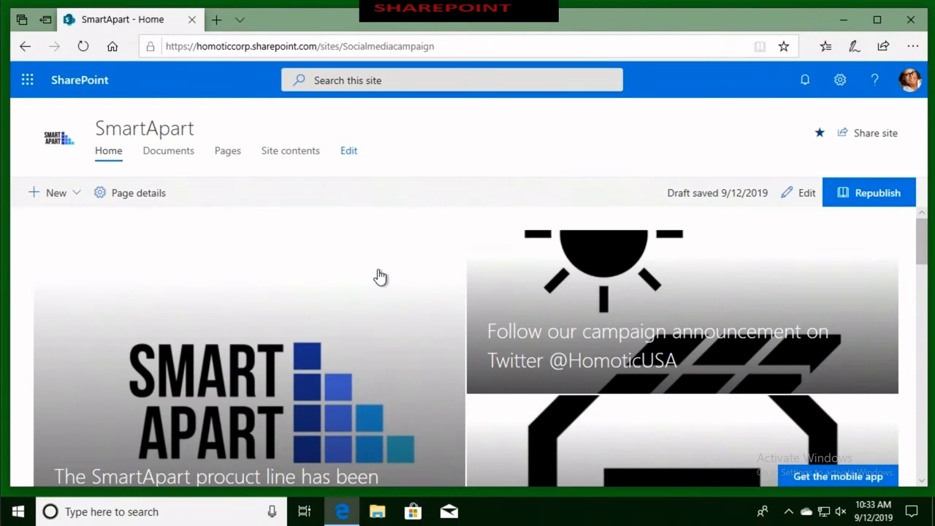
# Reopen the page for editing and move the Hero web part between the News and Events web parts.
pyautogui.click(795, 196)
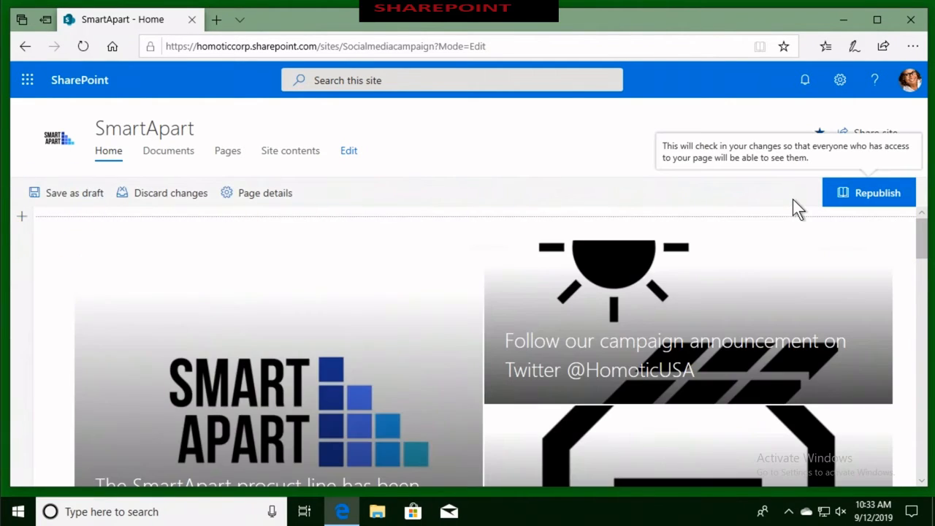
pyautogui.click(279, 308)
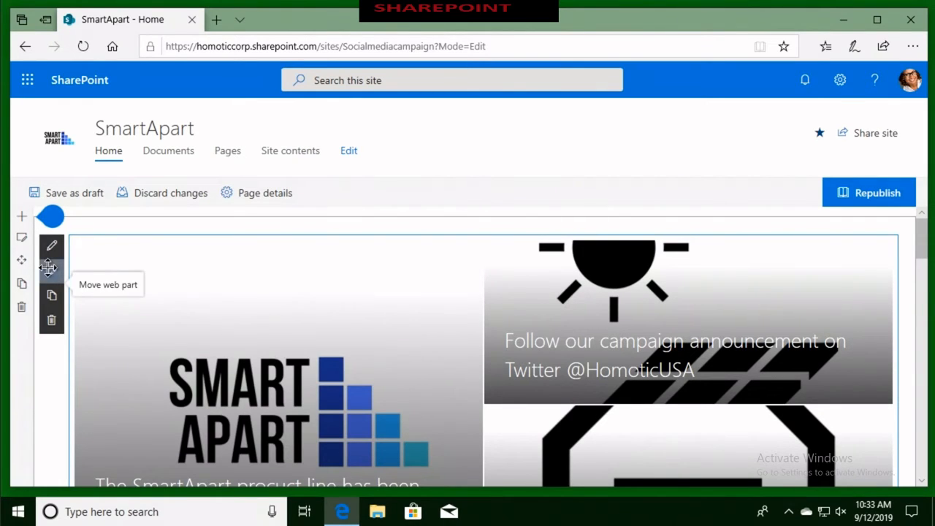
pyautogui.moveTo(50, 268); pyautogui.dragTo(173, 338)
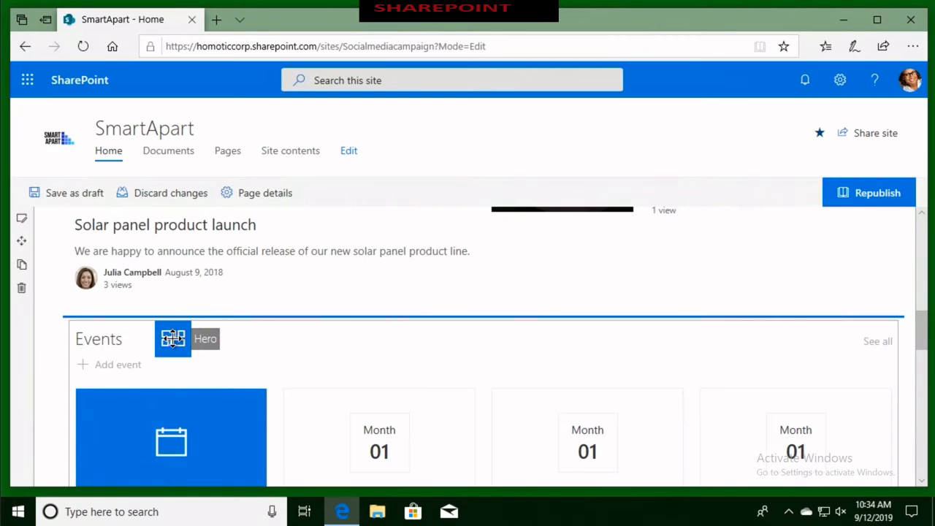
pyautogui.moveTo(173, 338); pyautogui.dragTo(173, 341)
pyautogui.scroll(4, 297, 334)
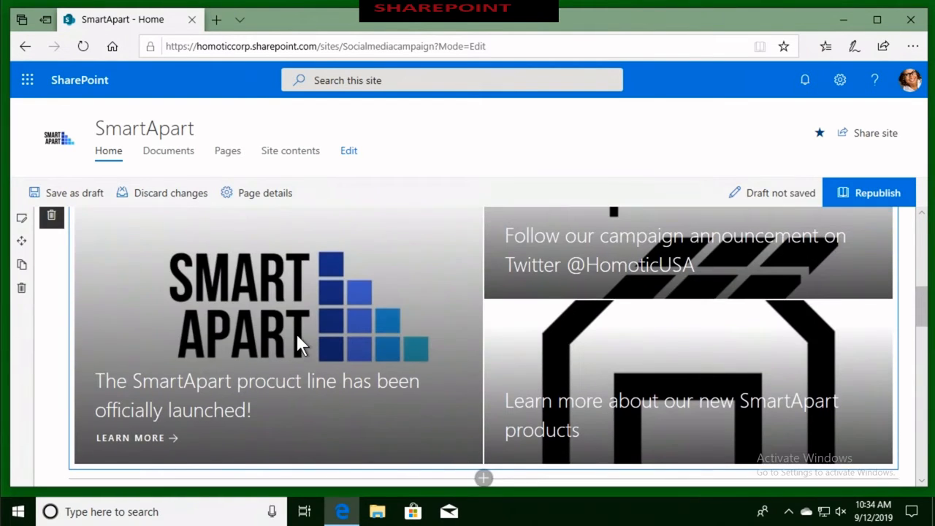
pyautogui.scroll(5, 300, 343)
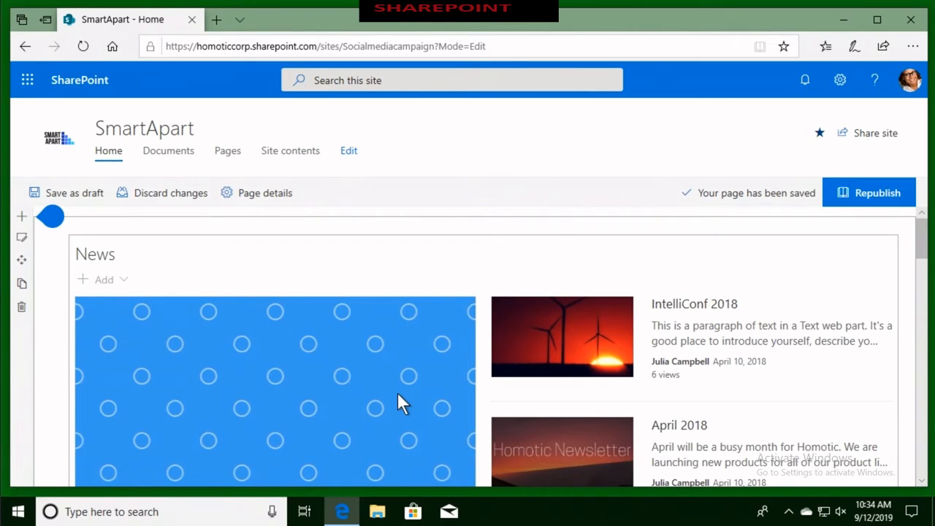
# In the details of the Hero tile "Learn more about our new SmartApart products", open the picker for replacing its custom image.
pyautogui.scroll(-7, 398, 395)
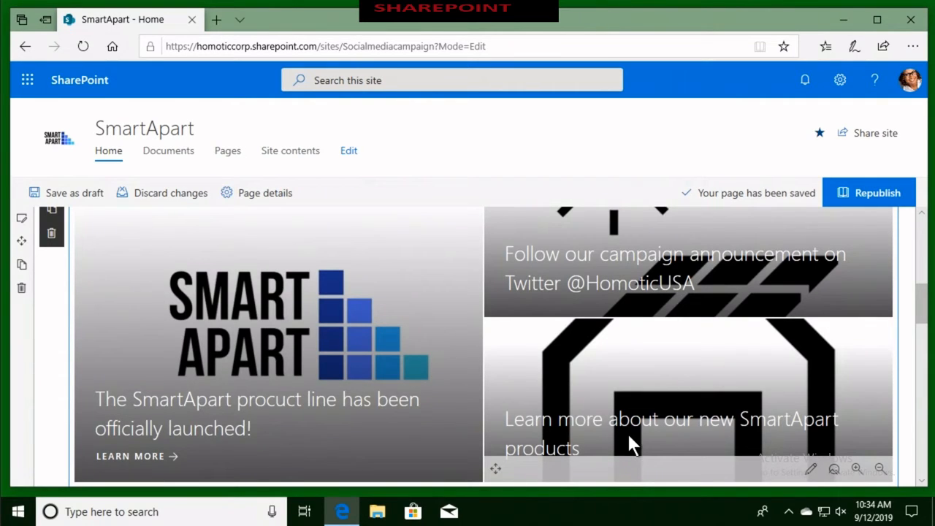
pyautogui.click(813, 469)
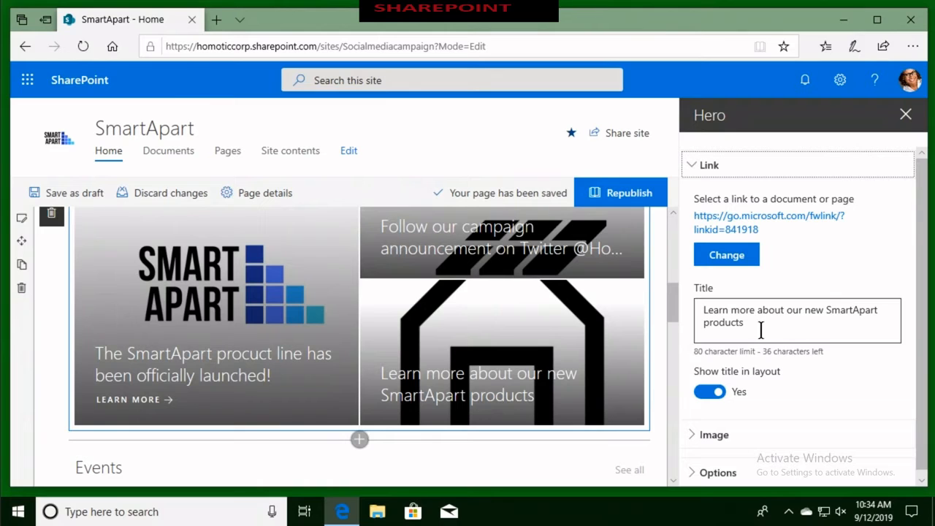
pyautogui.scroll(-1, 772, 318)
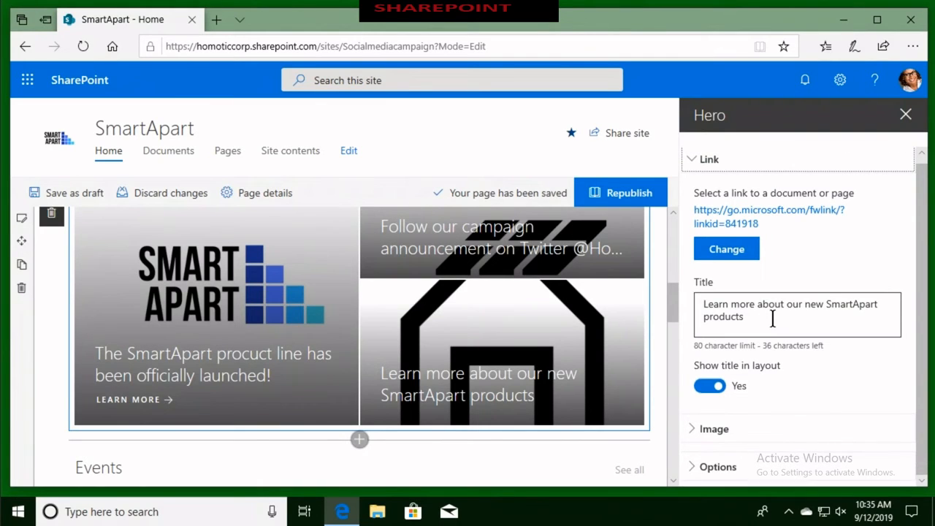
pyautogui.click(697, 437)
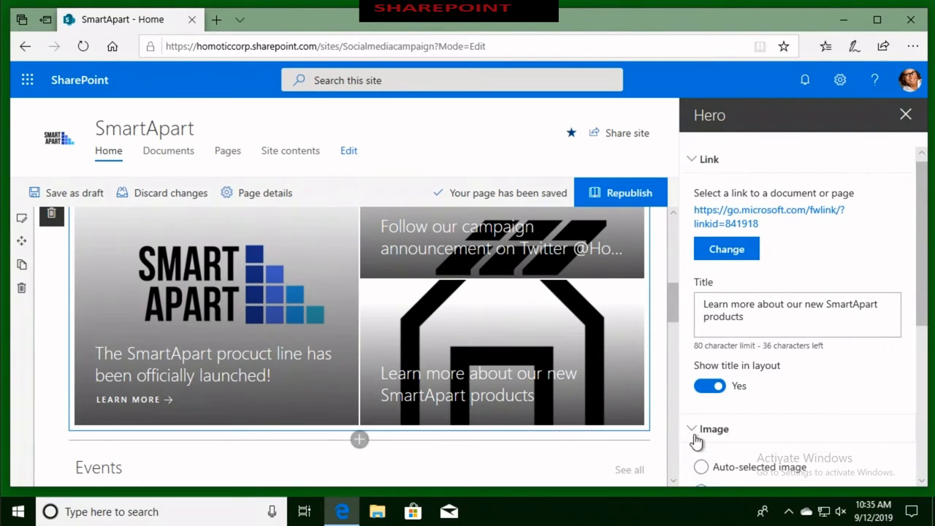
pyautogui.scroll(-4, 758, 438)
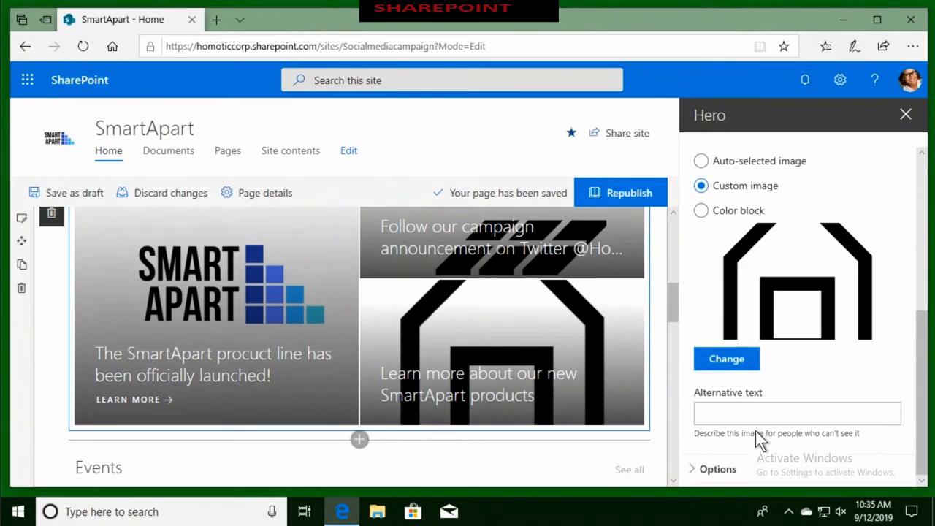
pyautogui.click(739, 364)
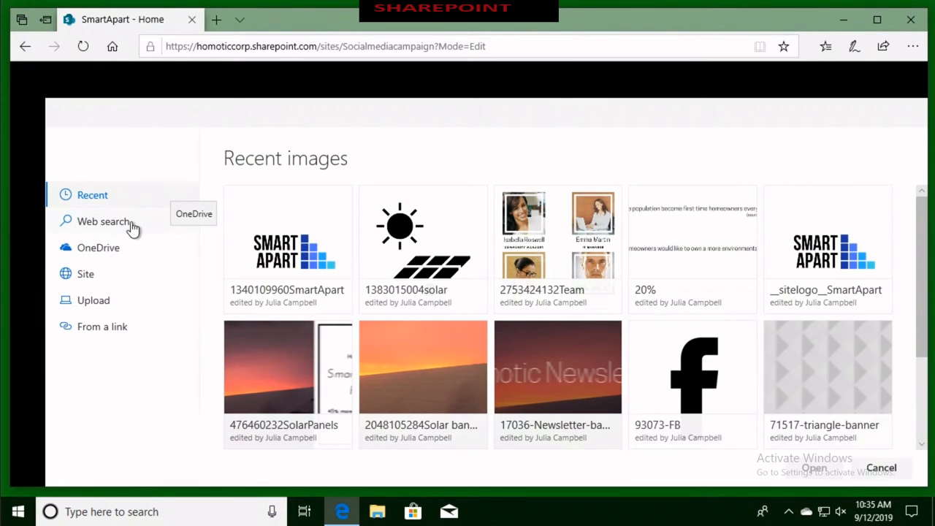
# Upload the image file 6 from the Desktop as the tile's new picture, and save the page as a draft.
pyautogui.click(115, 307)
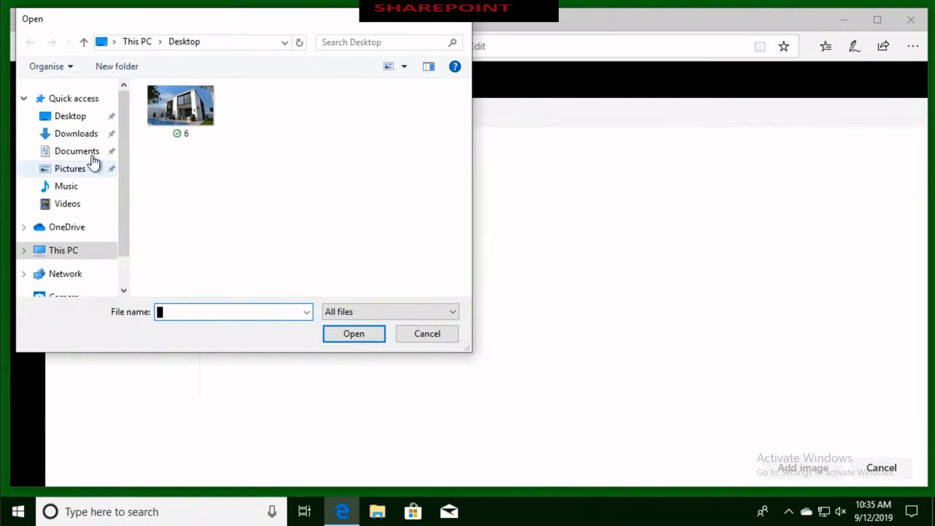
pyautogui.click(81, 122)
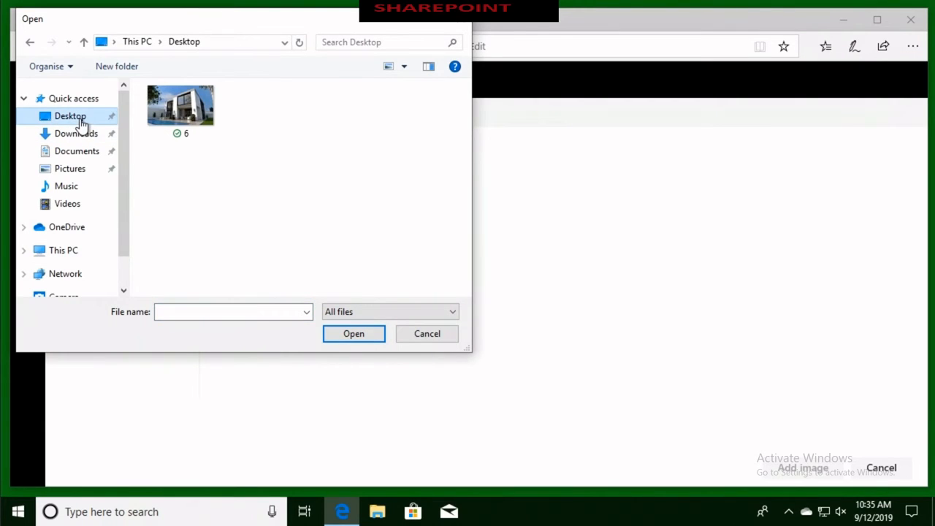
pyautogui.click(181, 117)
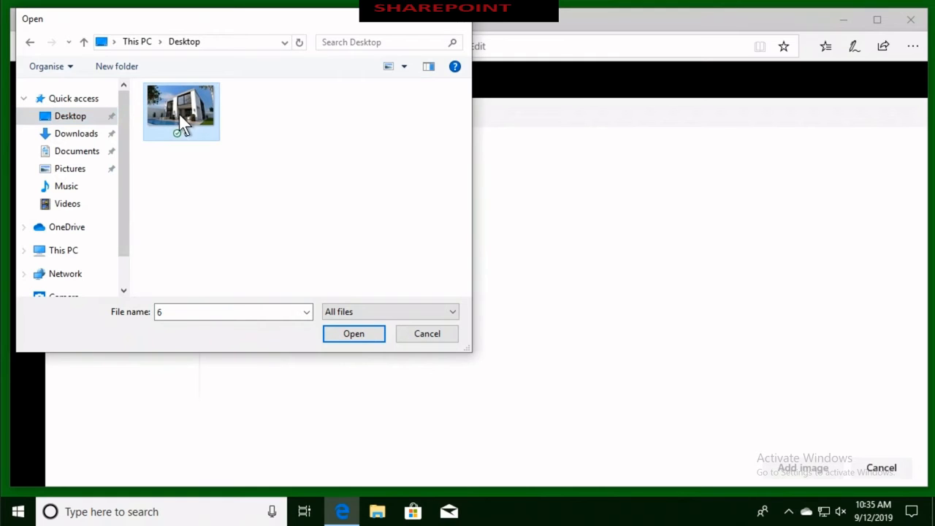
pyautogui.click(368, 333)
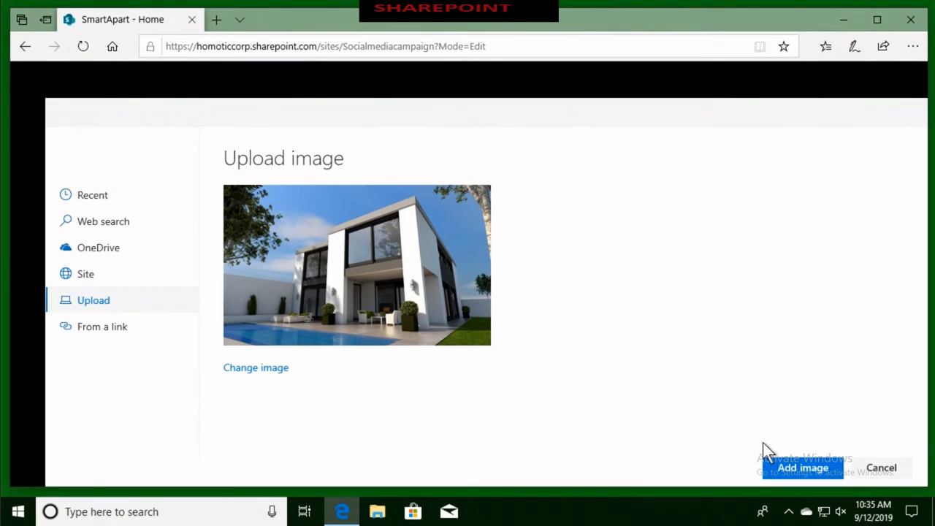
pyautogui.click(791, 468)
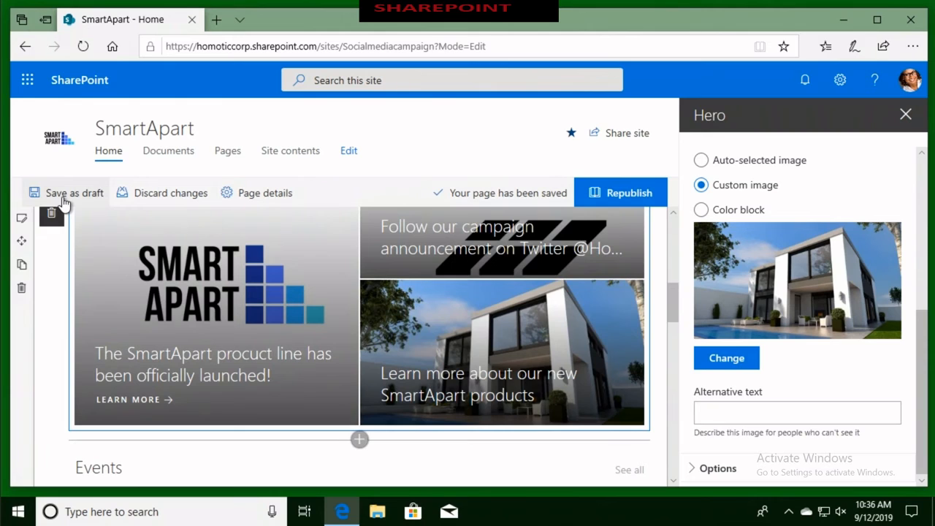
pyautogui.click(63, 201)
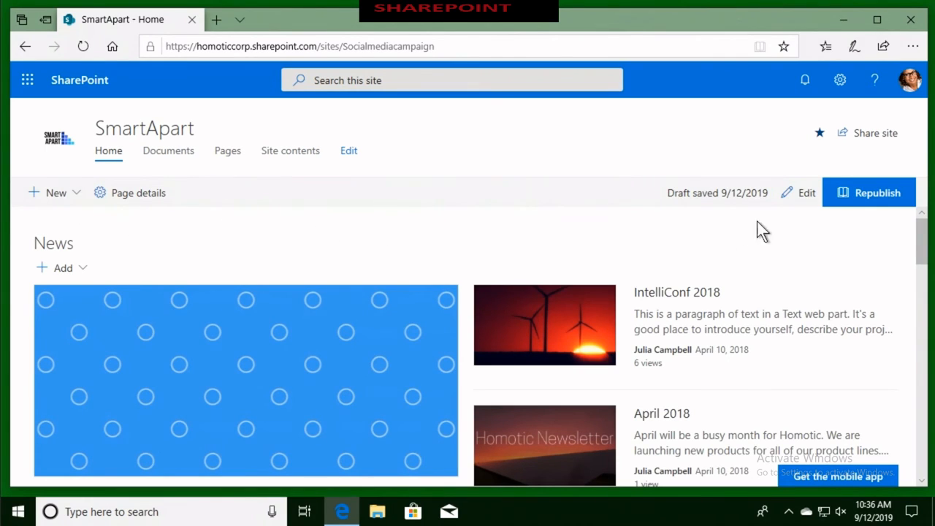
# Reopen the home page for editing and delete the Events web part located between the Hero and Documents web parts.
pyautogui.click(790, 208)
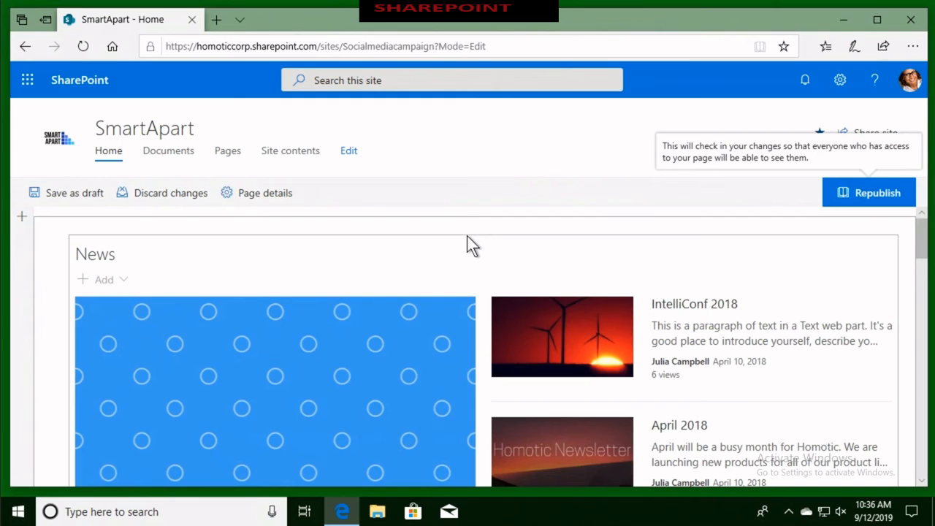
pyautogui.scroll(-3, 466, 236)
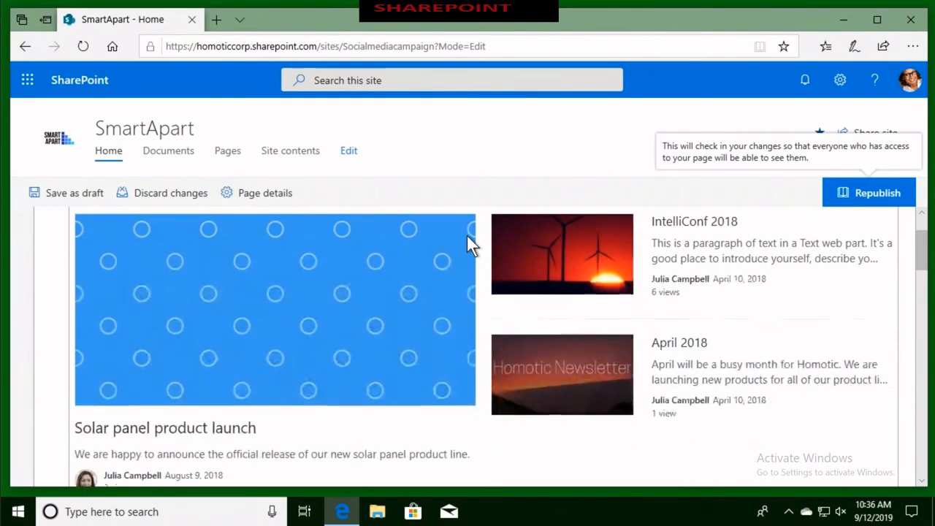
pyautogui.scroll(-10, 466, 236)
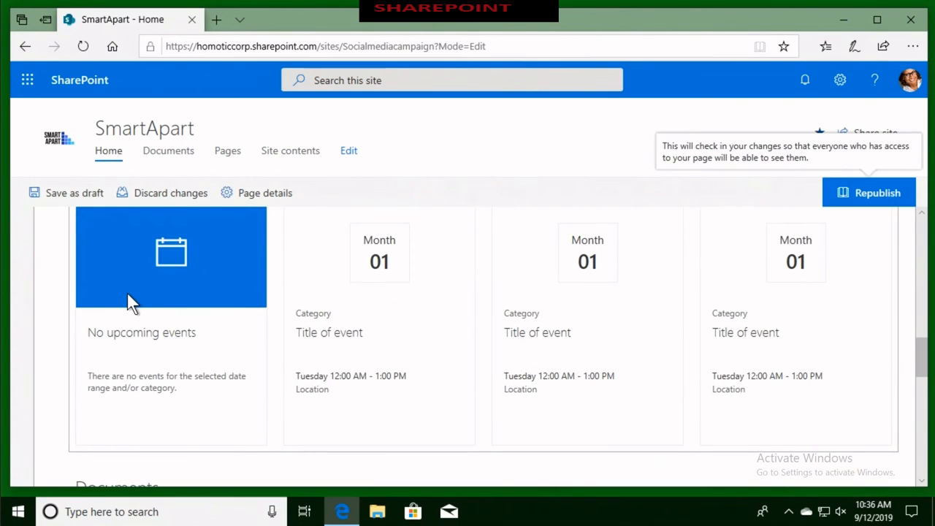
pyautogui.click(127, 296)
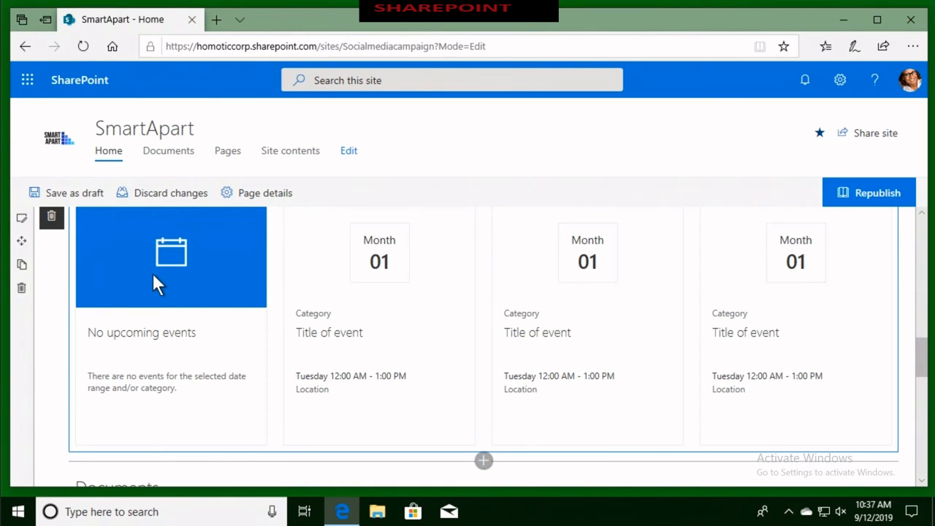
pyautogui.scroll(1, 154, 276)
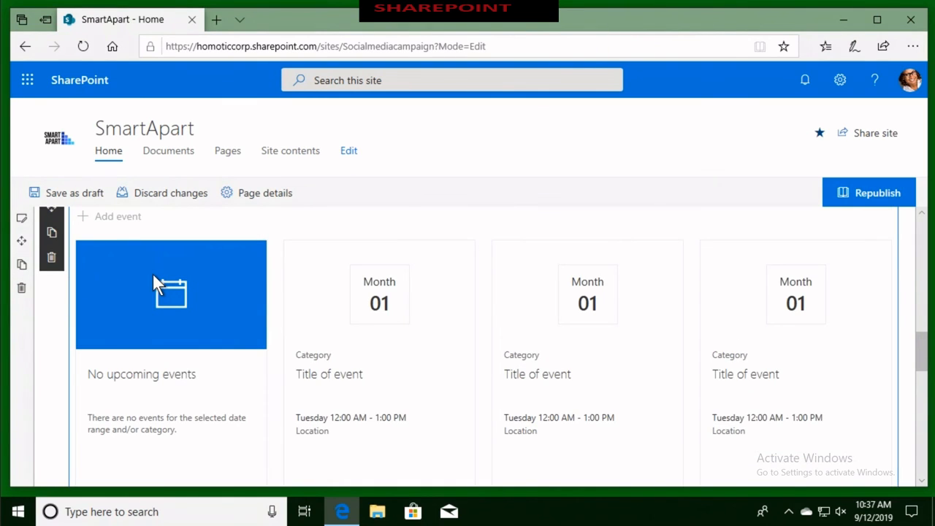
pyautogui.scroll(1, 154, 276)
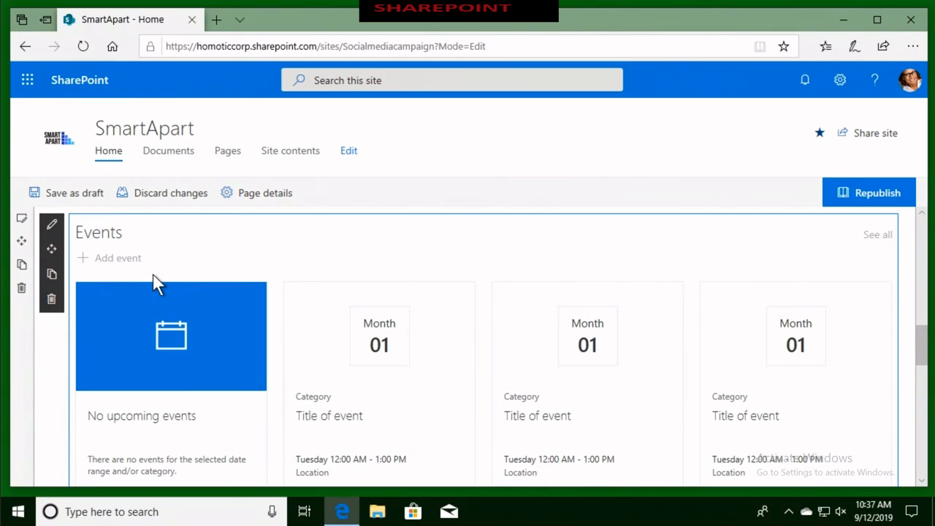
pyautogui.click(51, 303)
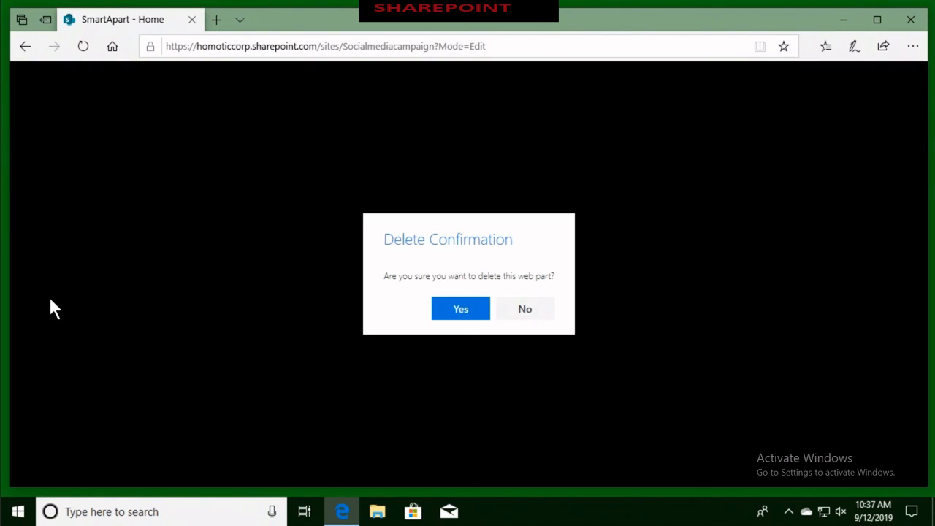
pyautogui.click(450, 311)
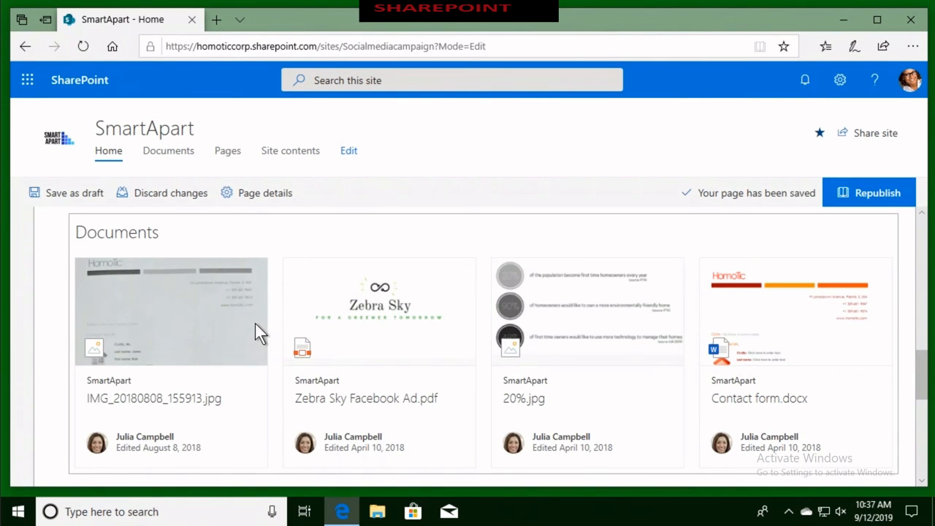
# Republish the SmartApart home page to make the edited version available to everyone with access.
pyautogui.scroll(2, 255, 323)
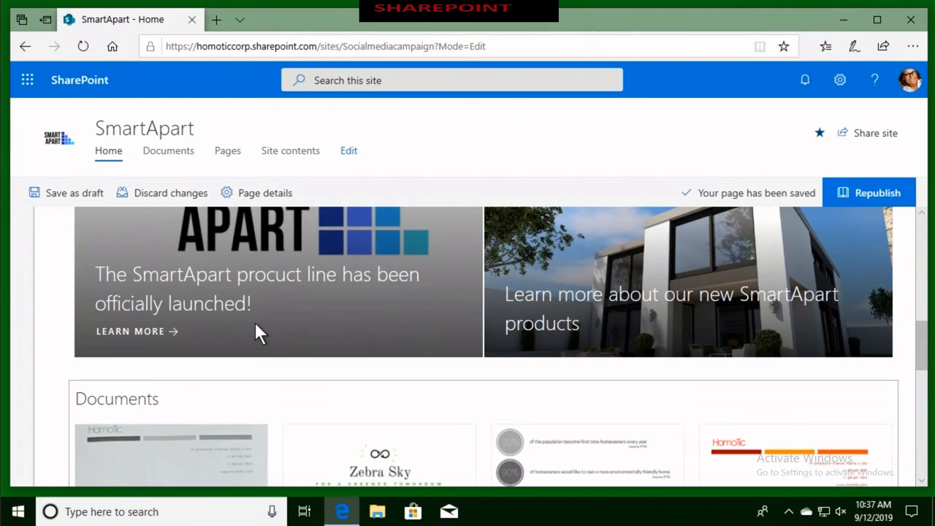
pyautogui.scroll(-4, 255, 323)
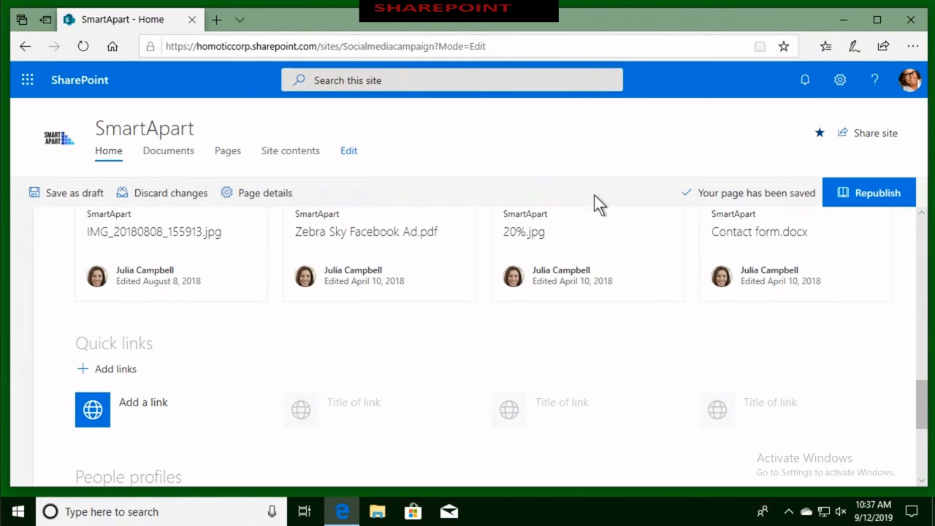
pyautogui.click(878, 194)
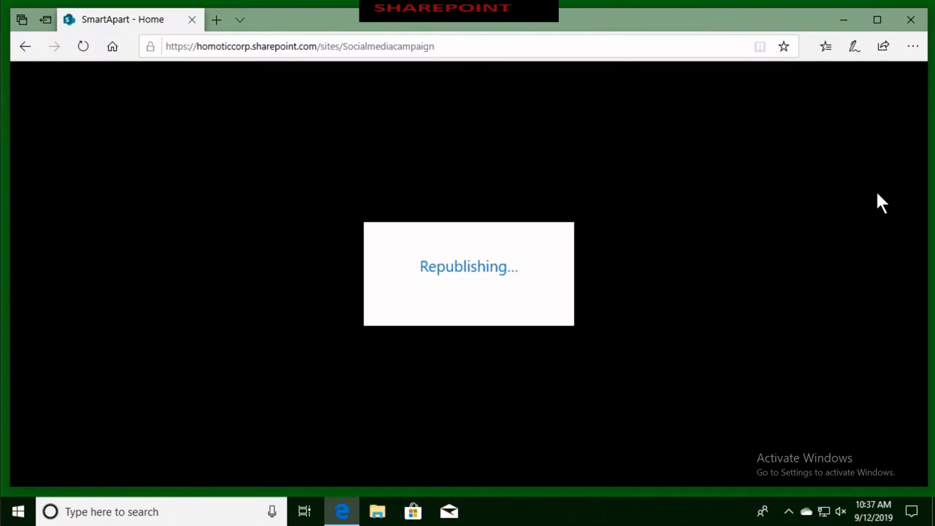